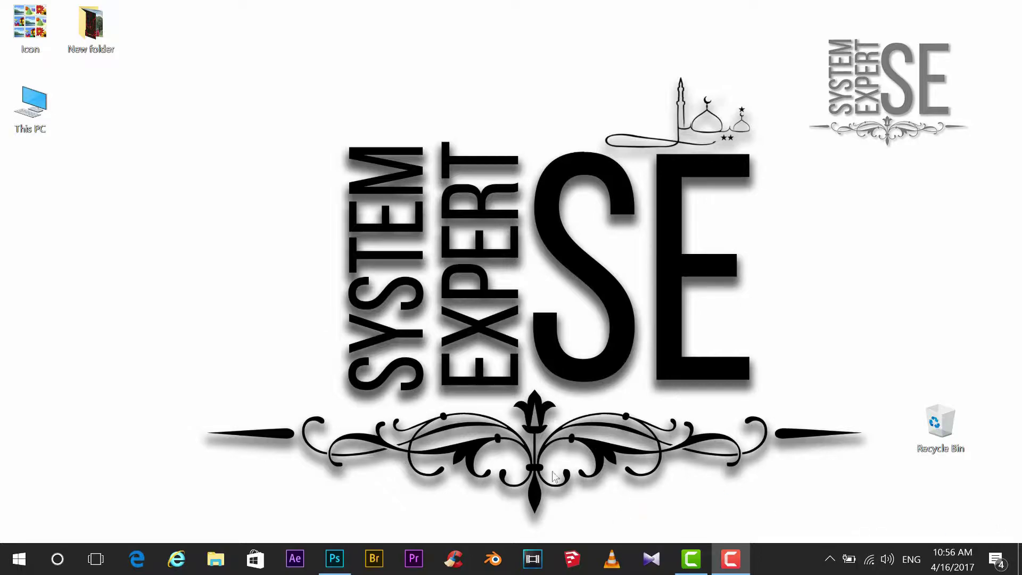
Step: Search 'google input tool' in Edge and open the Try Google Input Tools page's download options
{"action": "left_click", "coordinate": [137, 559]}
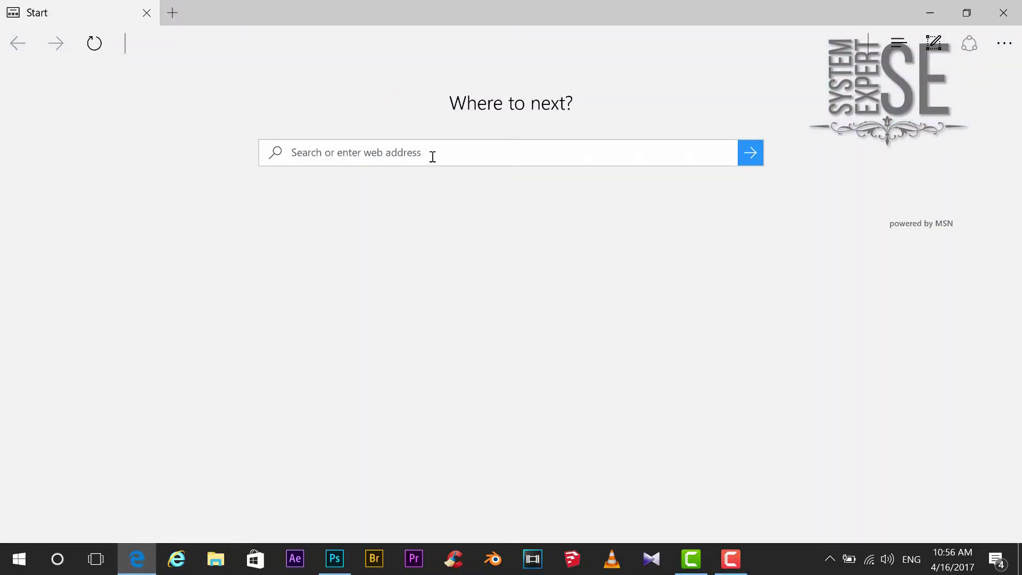
{"action": "type", "text": "google in"}
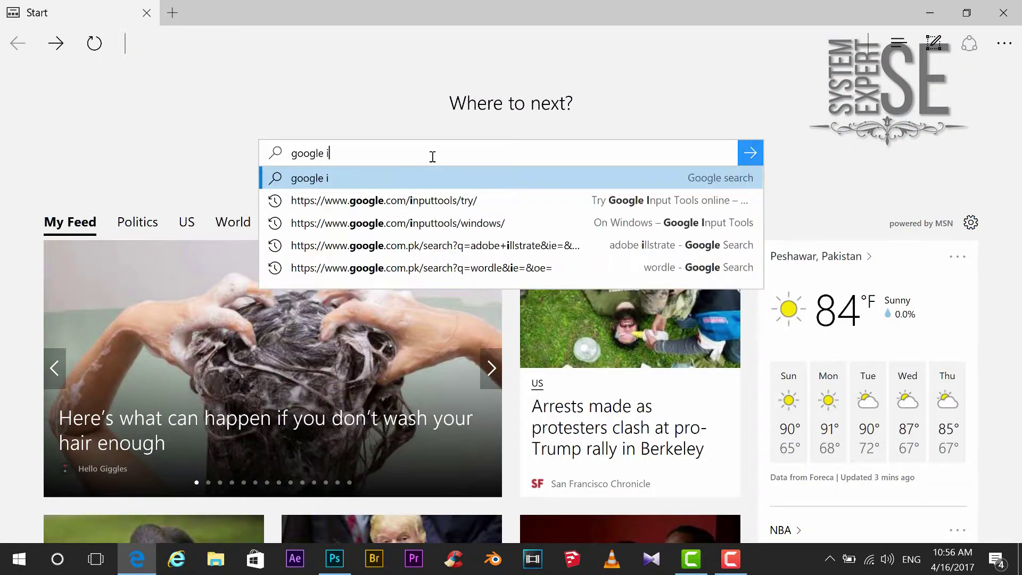
{"action": "type", "text": "put tool"}
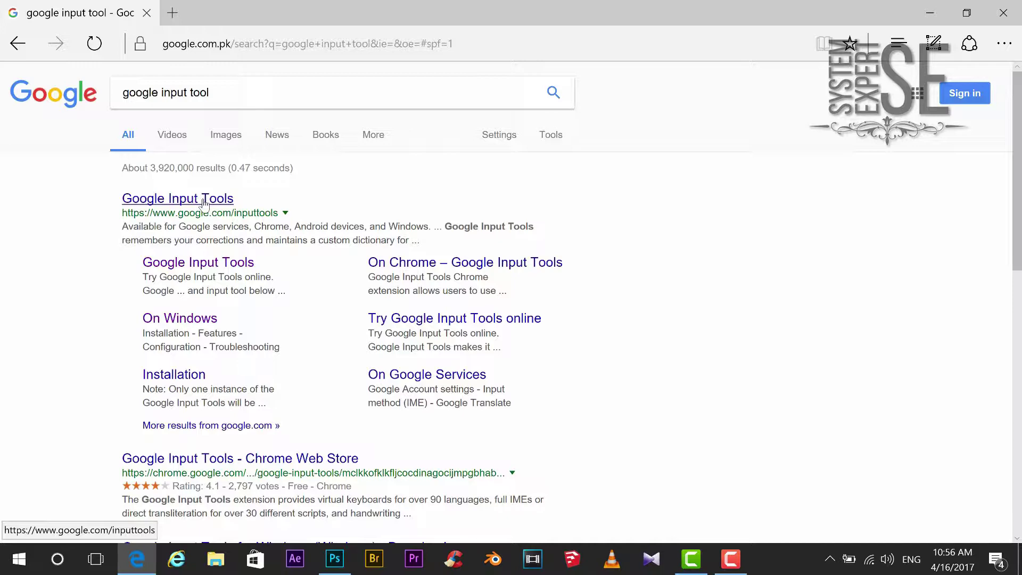
{"action": "left_click", "coordinate": [204, 203]}
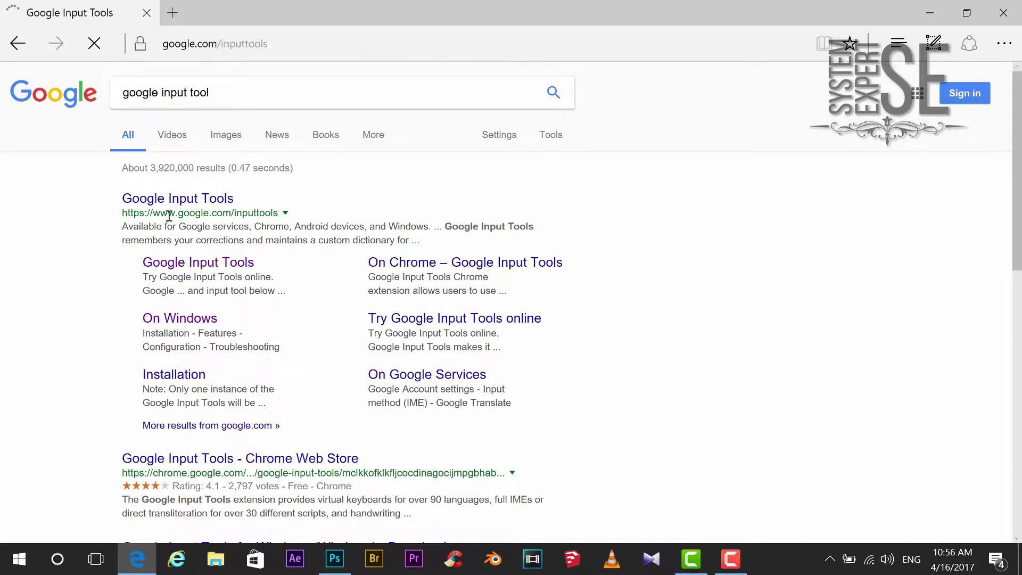
{"action": "scroll", "coordinate": [298, 288], "scroll_direction": "down", "scroll_amount": 1}
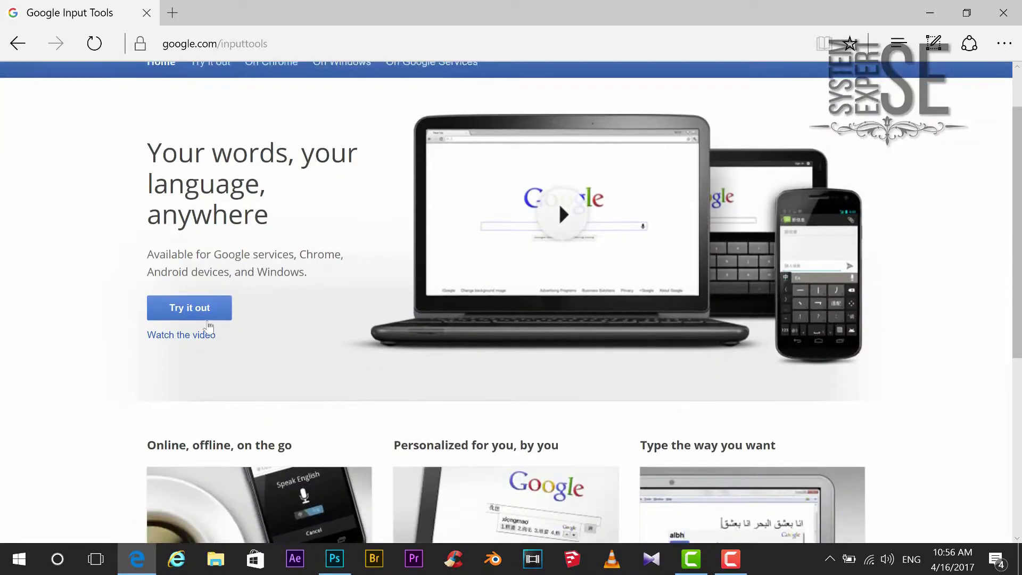
{"action": "left_click", "coordinate": [201, 313]}
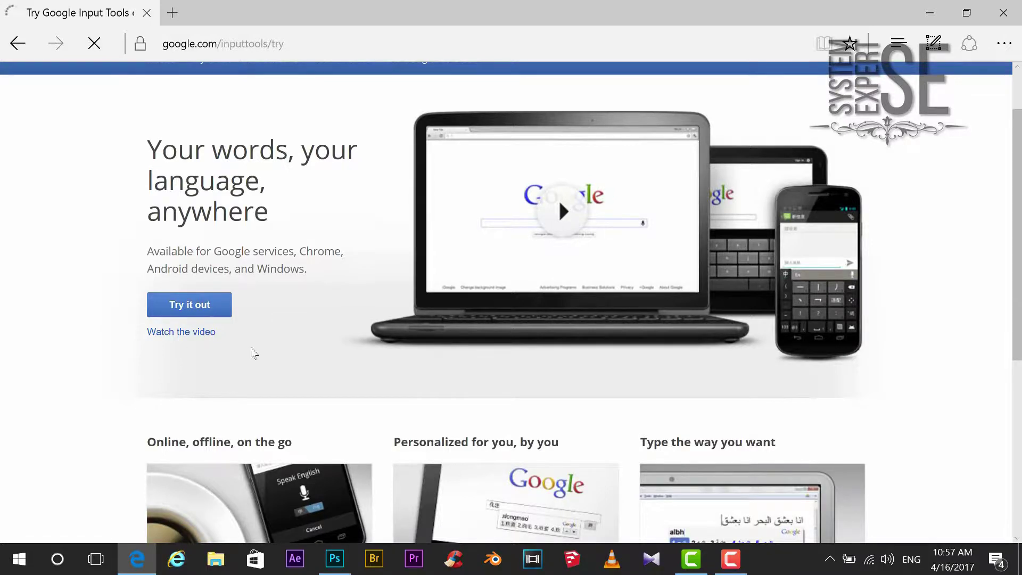
{"action": "scroll", "coordinate": [287, 319], "scroll_direction": "down", "scroll_amount": 5}
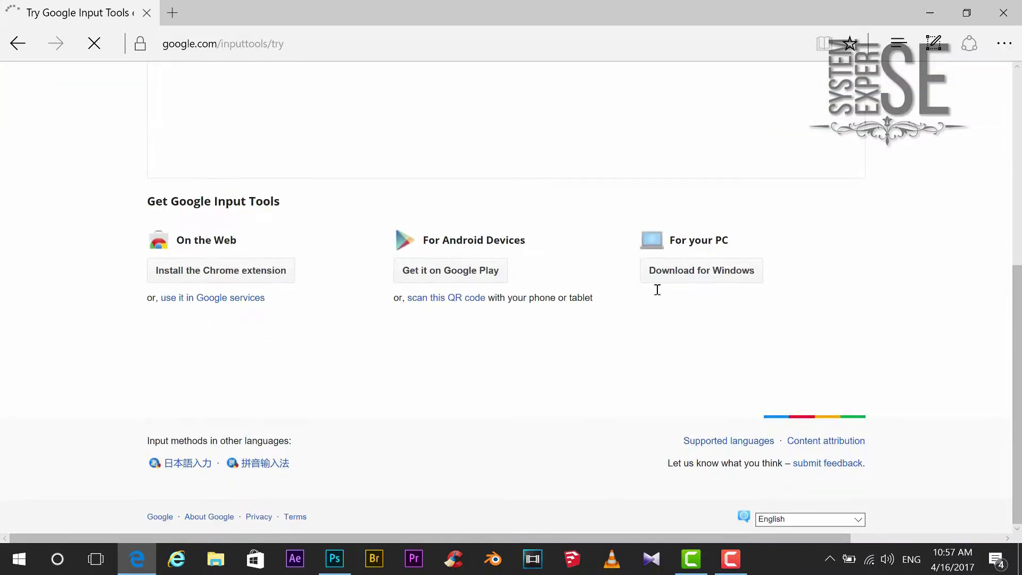
{"action": "left_click", "coordinate": [700, 272]}
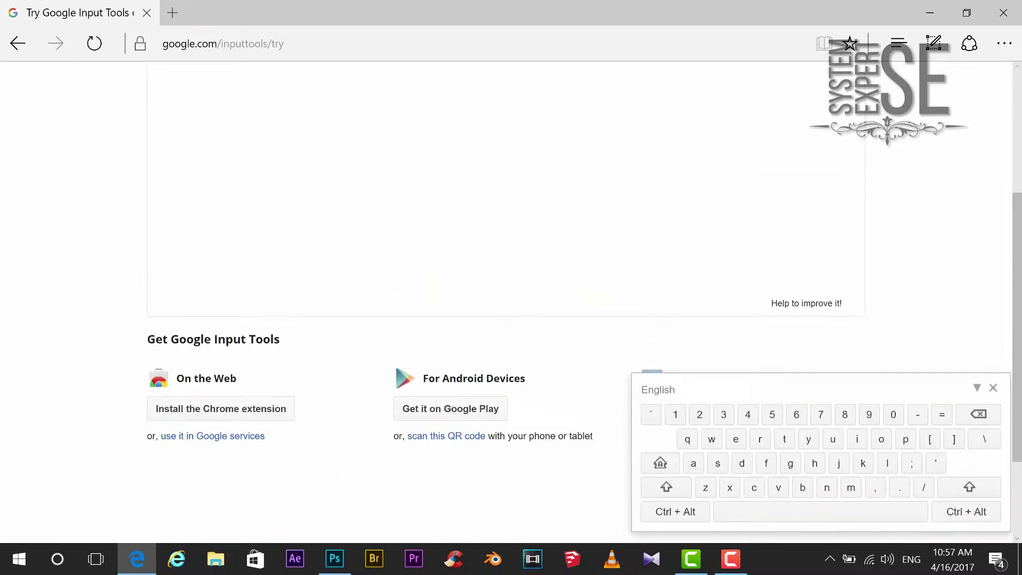
Step: Download and save InputToolsSetup.exe for Windows with Urdu selected and the Terms of Service accepted
{"action": "left_click", "coordinate": [993, 388]}
{"action": "left_click", "coordinate": [752, 409]}
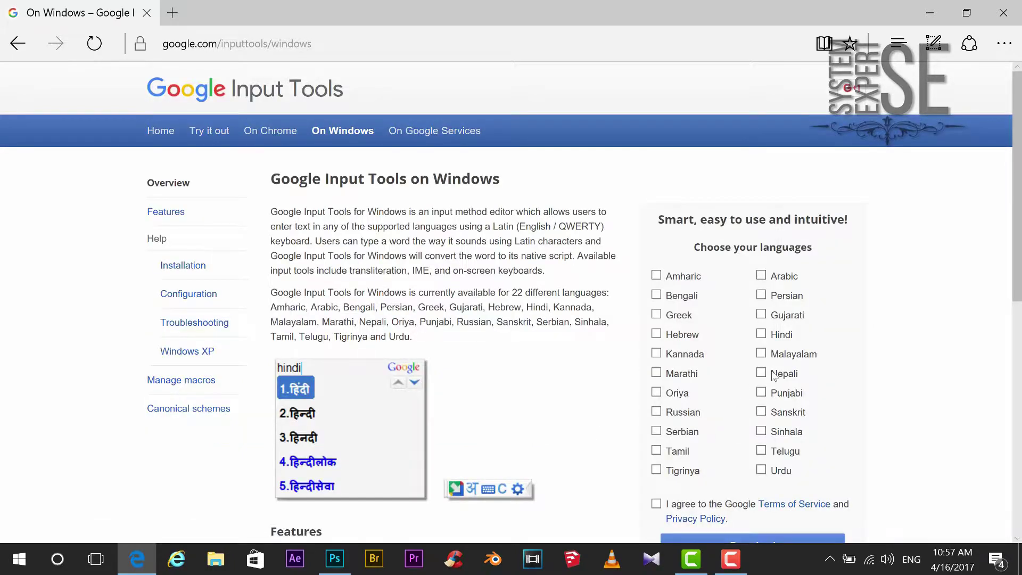
{"action": "scroll", "coordinate": [774, 378], "scroll_direction": "down", "scroll_amount": 3}
{"action": "left_click", "coordinate": [763, 327]}
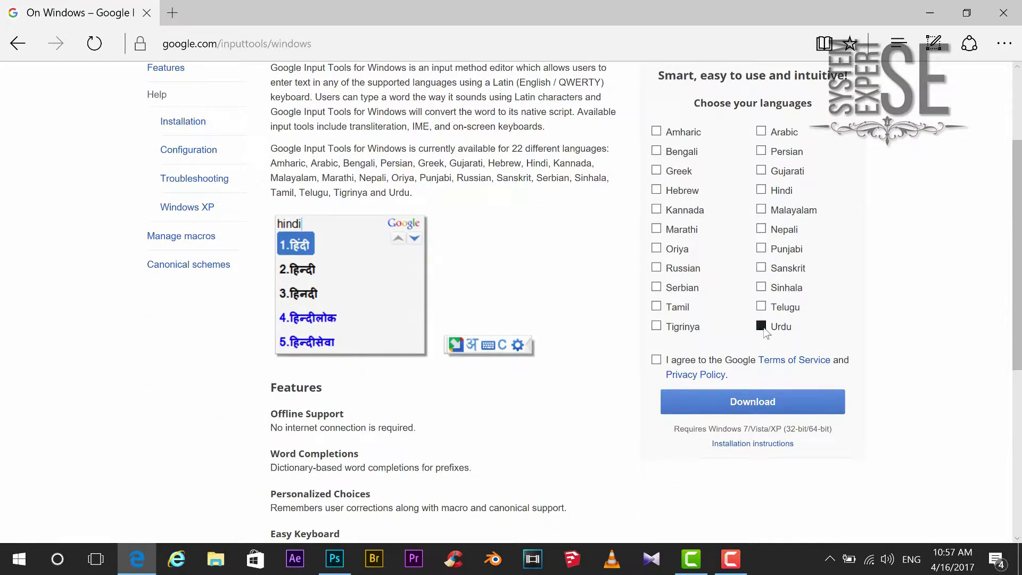
{"action": "left_click", "coordinate": [745, 405]}
{"action": "left_click", "coordinate": [657, 360]}
{"action": "left_click", "coordinate": [686, 405]}
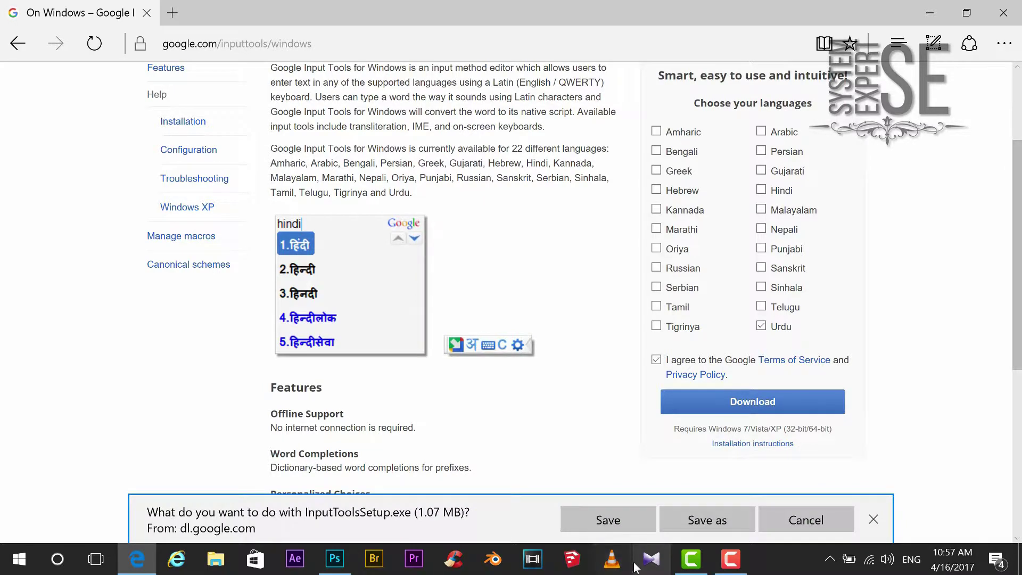
{"action": "left_click", "coordinate": [612, 521]}
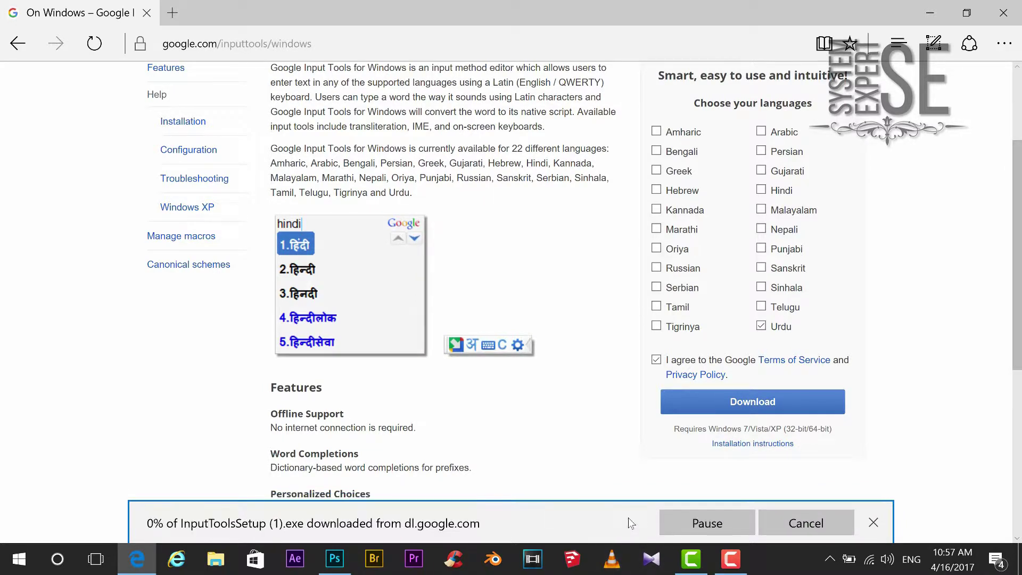
{"action": "scroll", "coordinate": [615, 391], "scroll_direction": "down", "scroll_amount": 2}
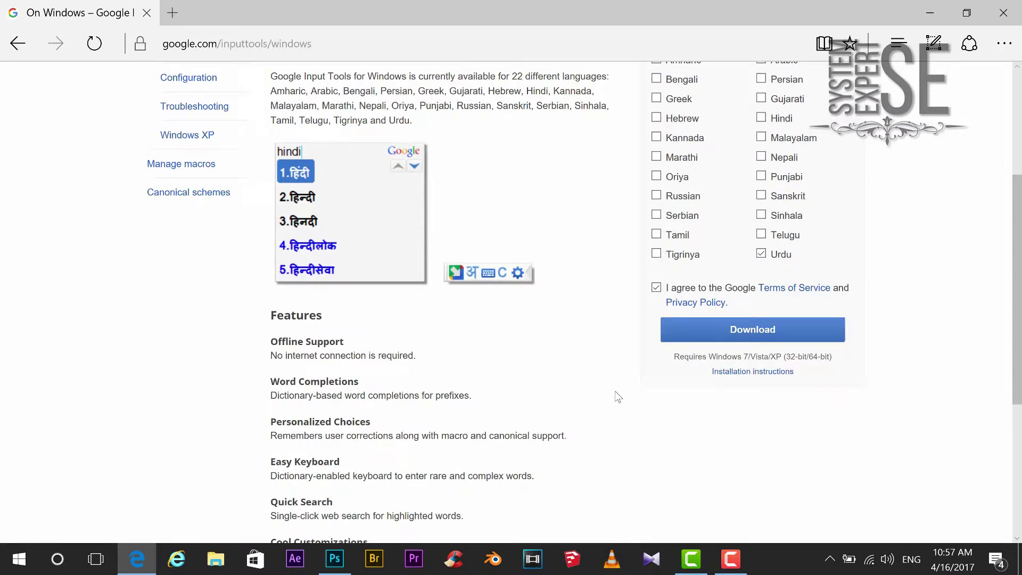
Step: Minimize Edge, let the installer finish, and close the 'Installation complete.' notice
{"action": "left_click", "coordinate": [932, 10]}
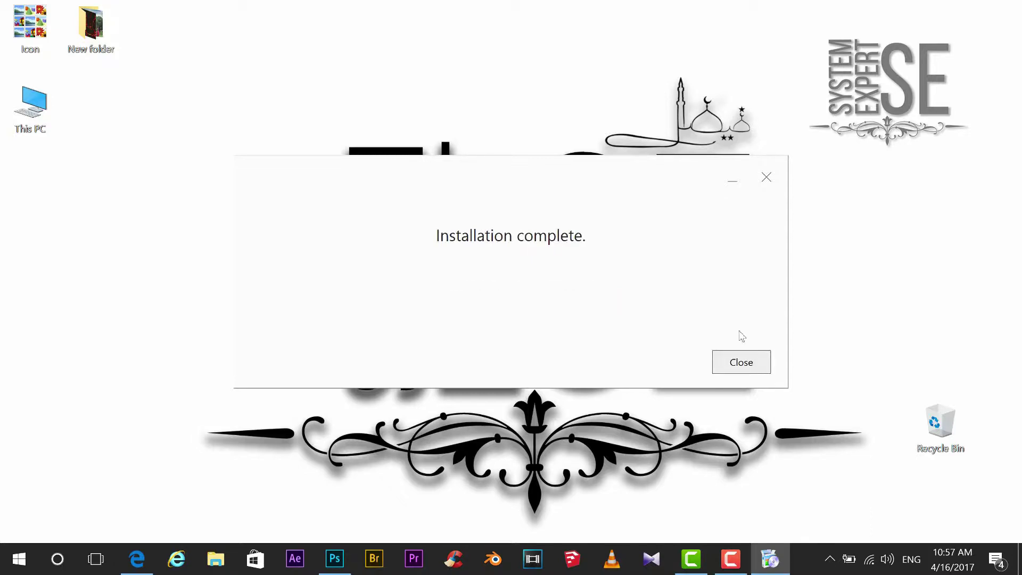
{"action": "left_click", "coordinate": [750, 365]}
Step: Refresh the desktop, return to Photoshop, and enable Type > Language Options > Middle Eastern Features
{"action": "right_click", "coordinate": [145, 234]}
{"action": "left_click", "coordinate": [194, 276]}
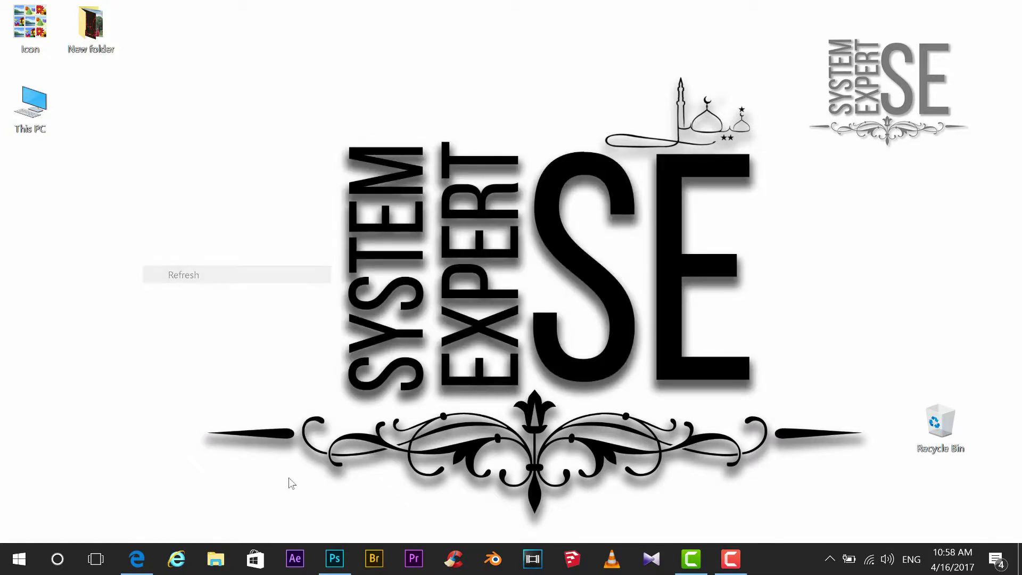
{"action": "left_click", "coordinate": [334, 559]}
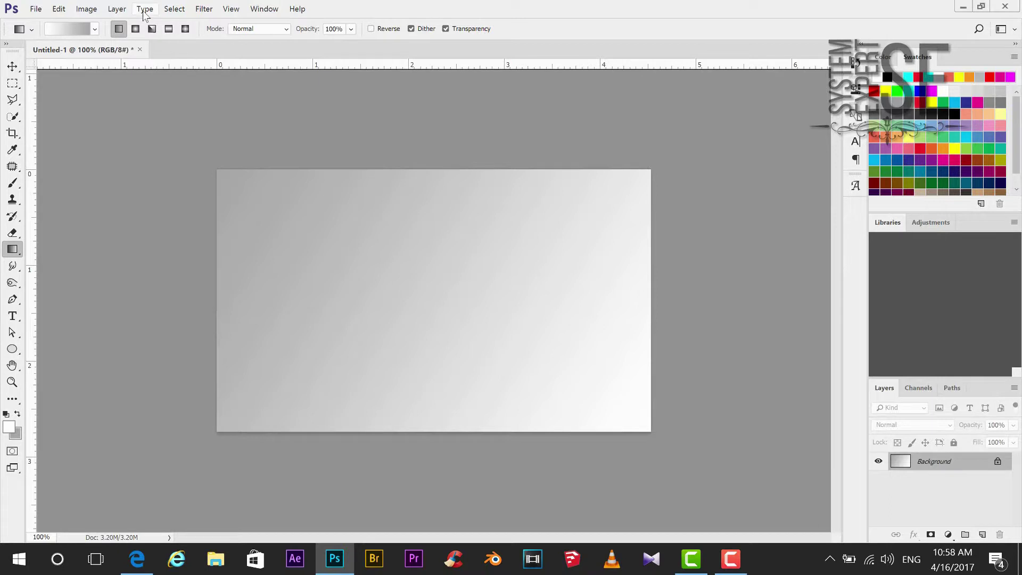
{"action": "left_click", "coordinate": [144, 9]}
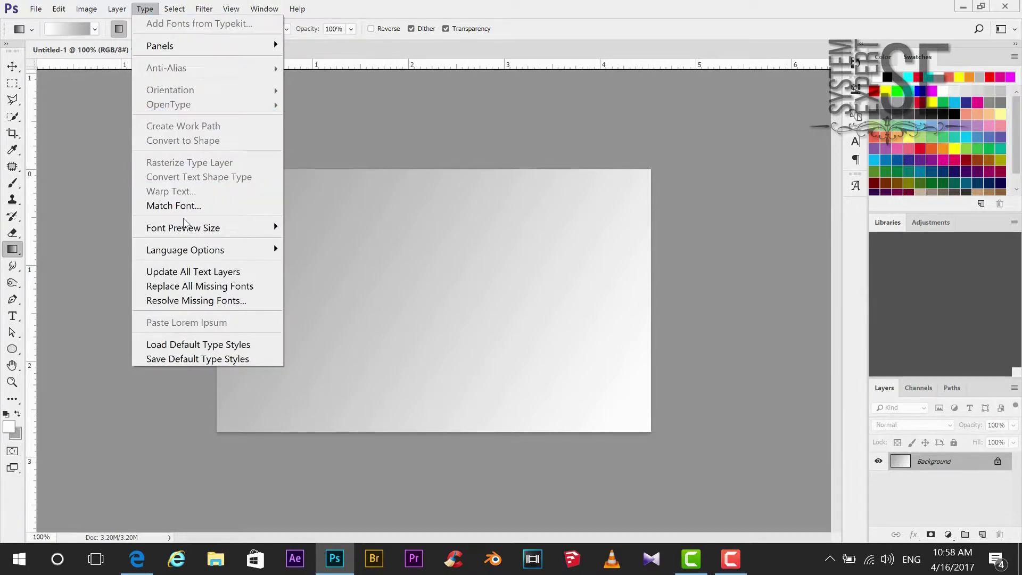
{"action": "mouse_move", "coordinate": [230, 254]}
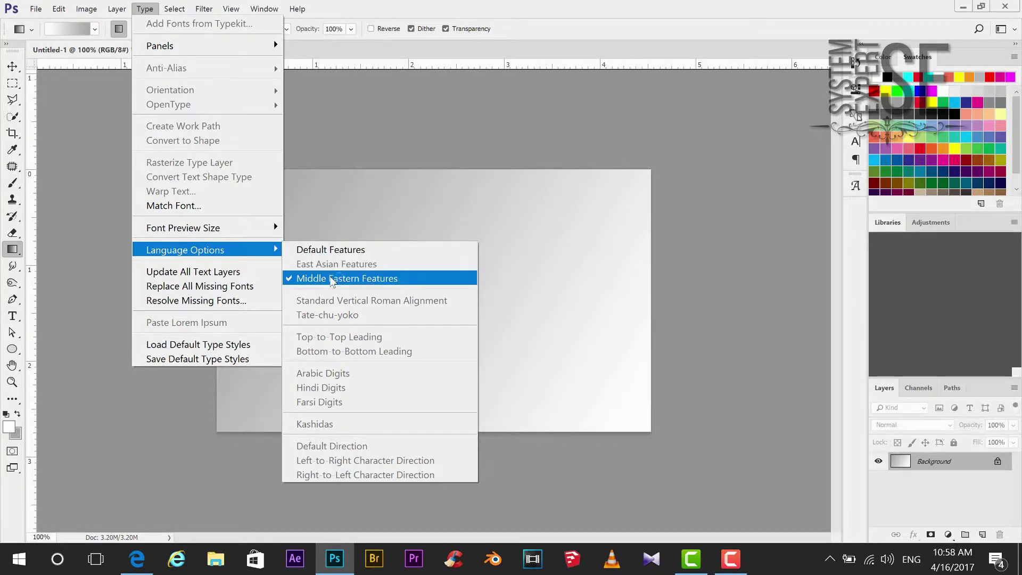
{"action": "left_click", "coordinate": [332, 278]}
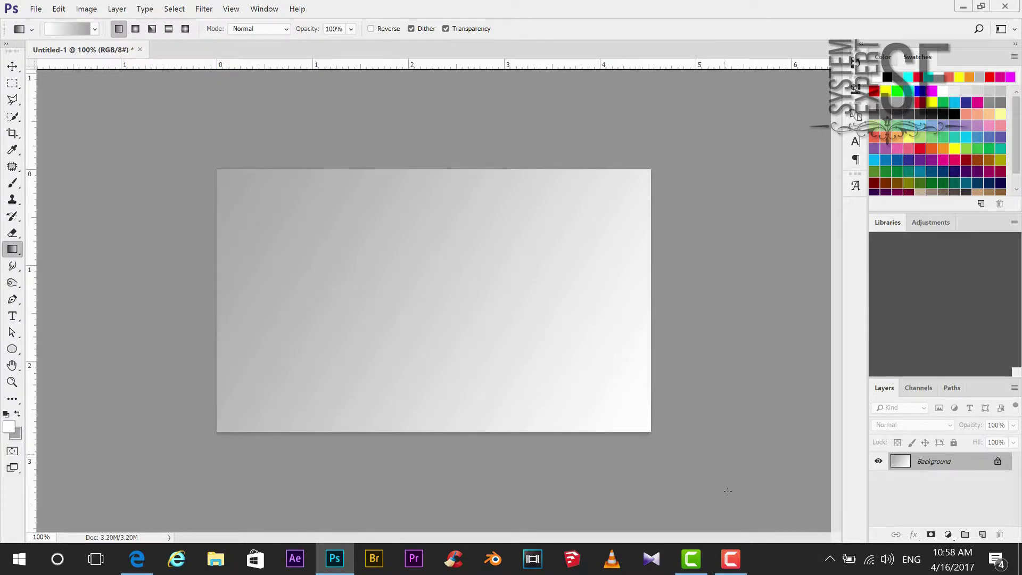
Step: Switch keyboard input to Urdu (Pakistan) and start a text layer with the Horizontal Type tool
{"action": "left_click", "coordinate": [912, 561]}
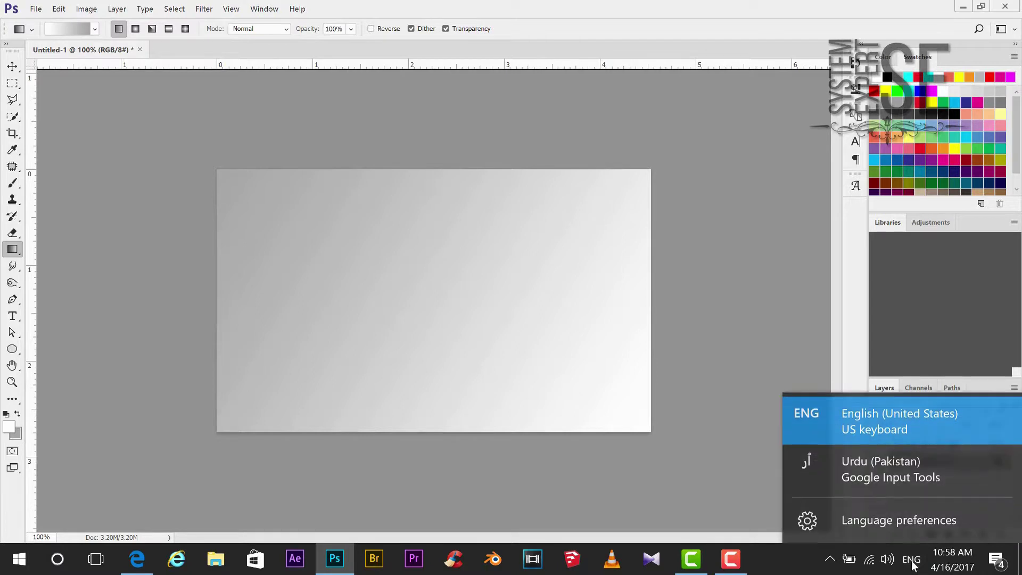
{"action": "left_click", "coordinate": [855, 475]}
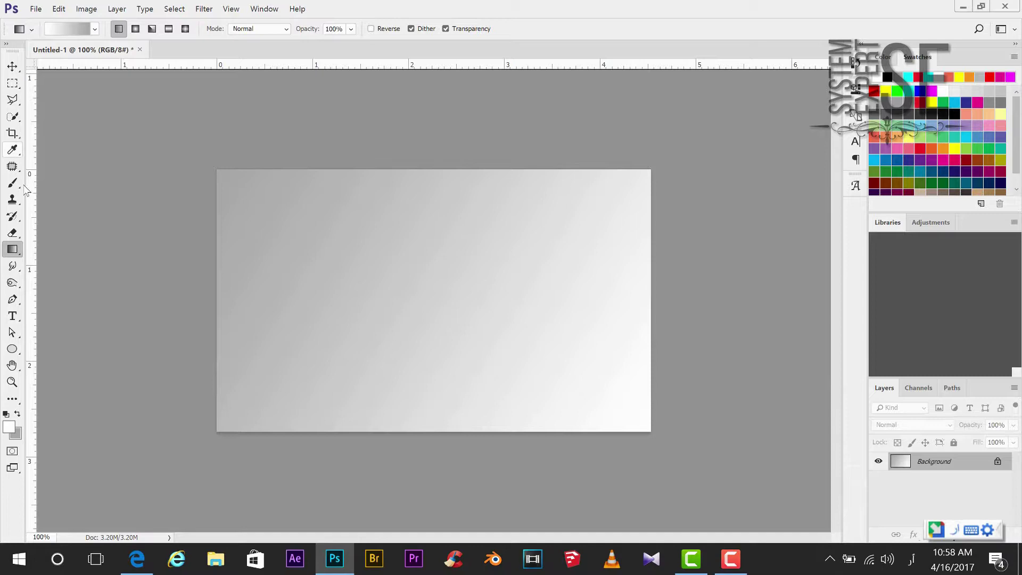
{"action": "left_click", "coordinate": [11, 316]}
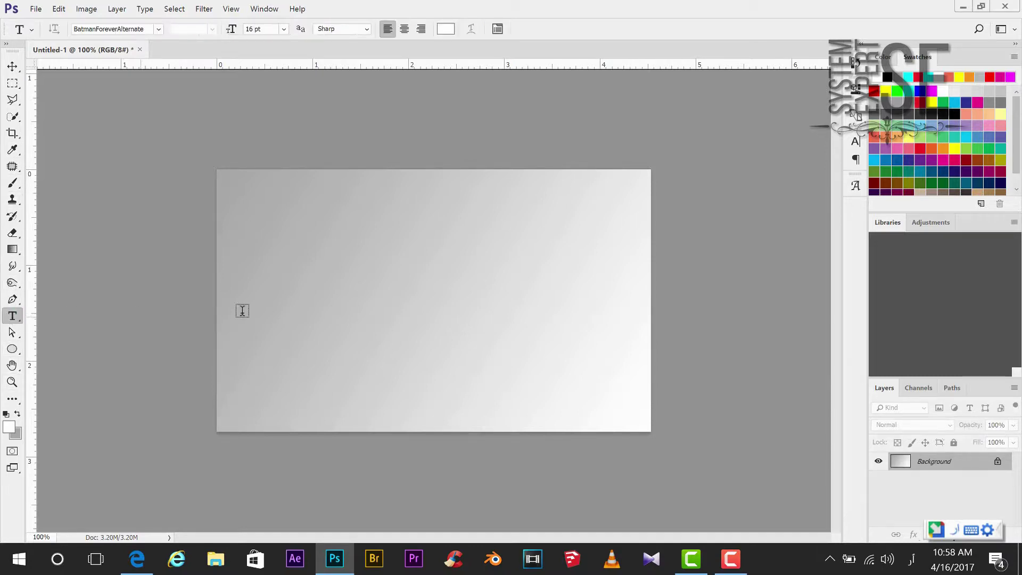
{"action": "left_click", "coordinate": [285, 265]}
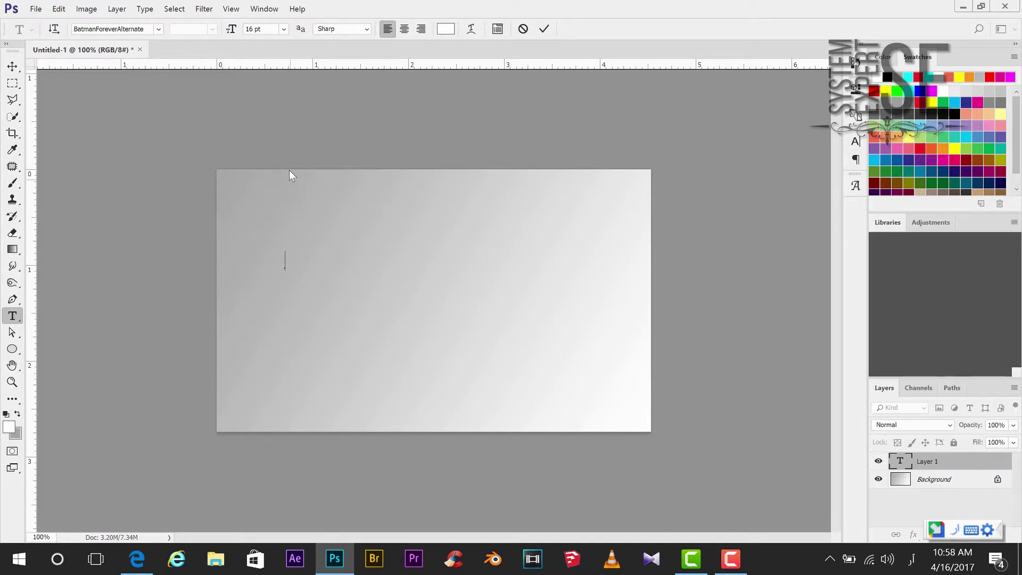
Step: Set the font to Arial and start a right-aligned text layer at the canvas's right side
{"action": "left_click", "coordinate": [158, 29]}
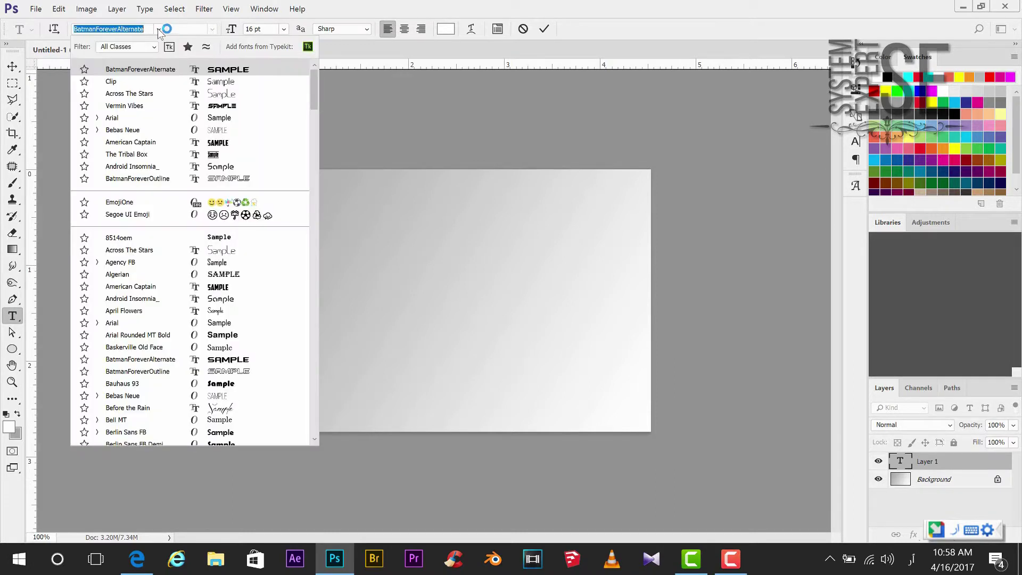
{"action": "left_click", "coordinate": [113, 324]}
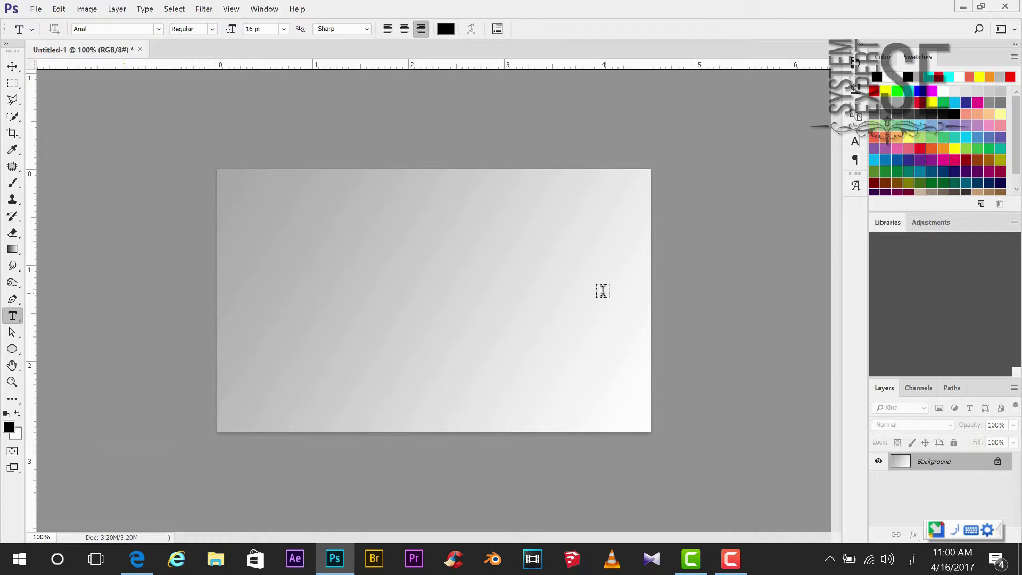
{"action": "left_click", "coordinate": [602, 293]}
{"action": "left_click", "coordinate": [420, 29]}
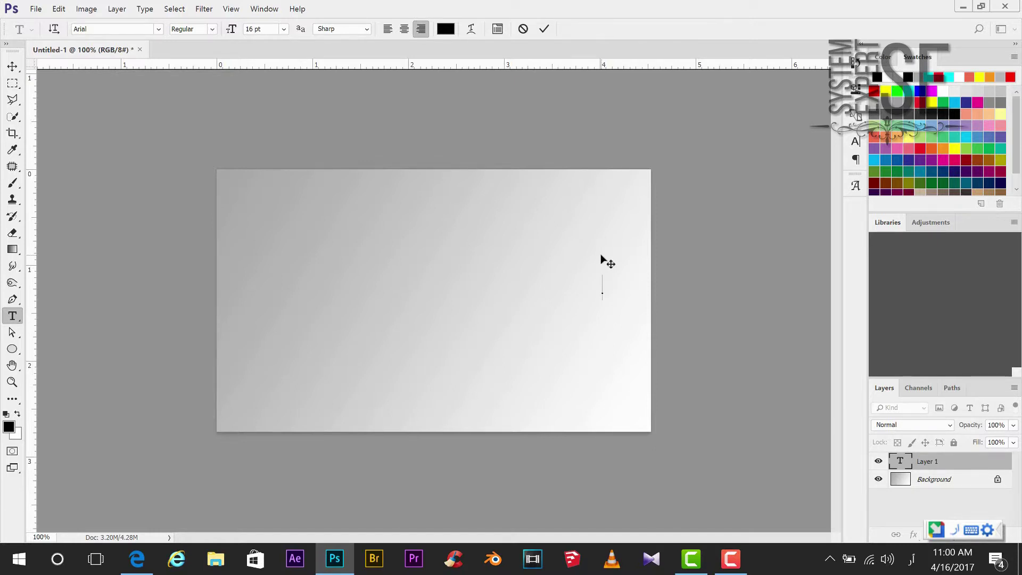
Step: Type the Urdu words اردو میں کیسے لکھتے phonetically through Google Input Tools
{"action": "type", "text": "urdu"}
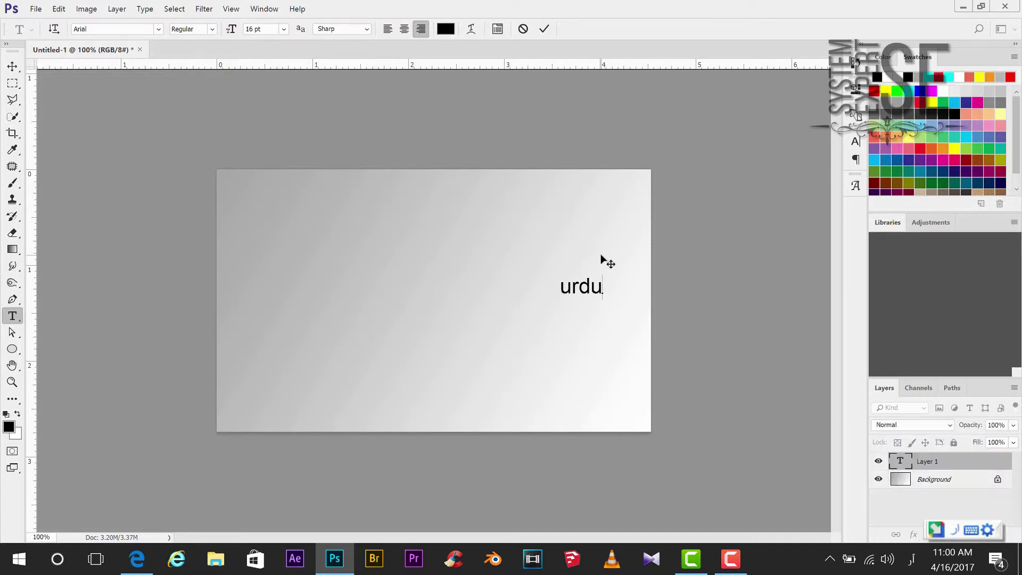
{"action": "key", "text": "space"}
{"action": "type", "text": "main"}
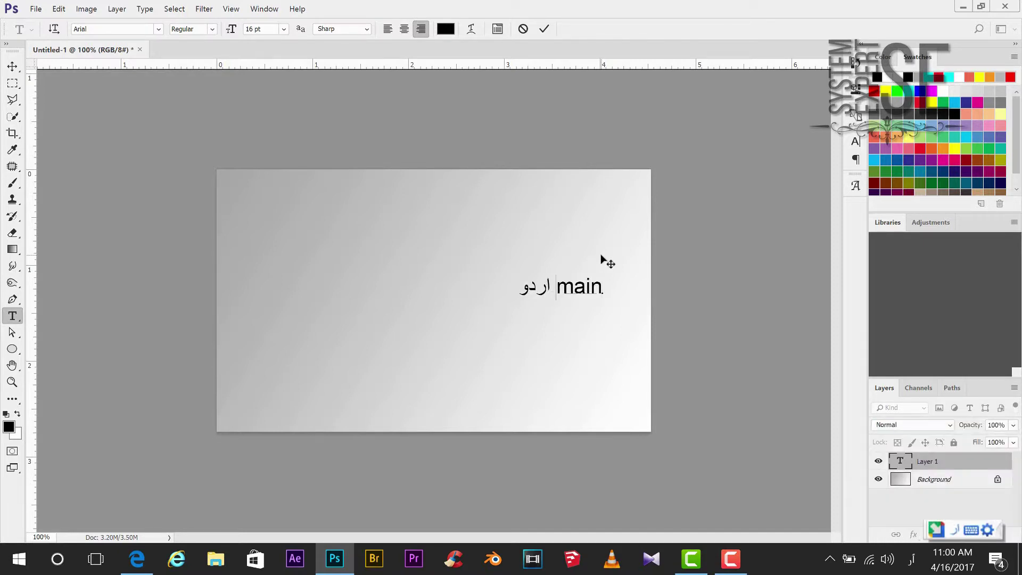
{"action": "key", "text": "space"}
{"action": "type", "text": "kese"}
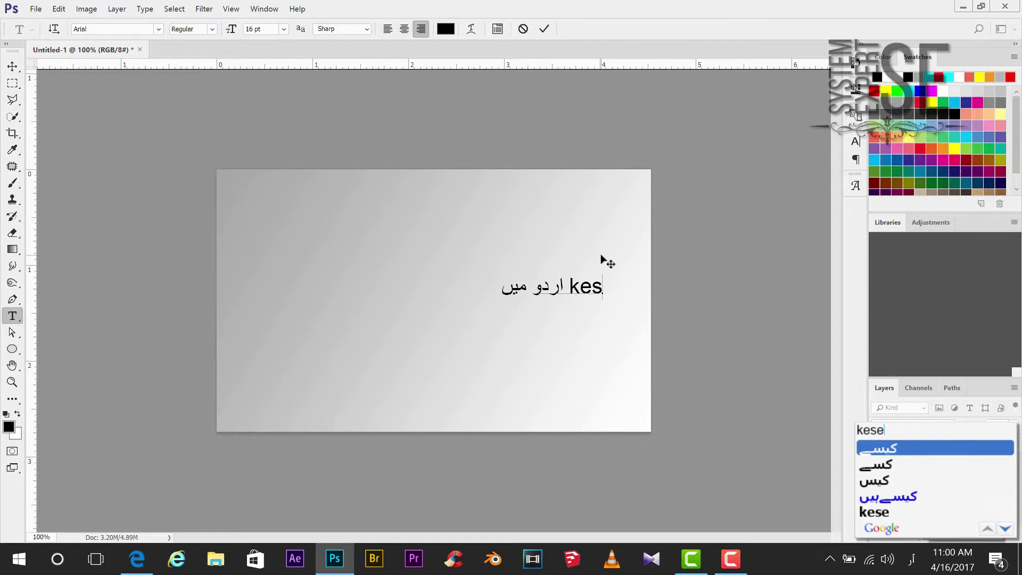
{"action": "key", "text": "space"}
{"action": "type", "text": "likhte"}
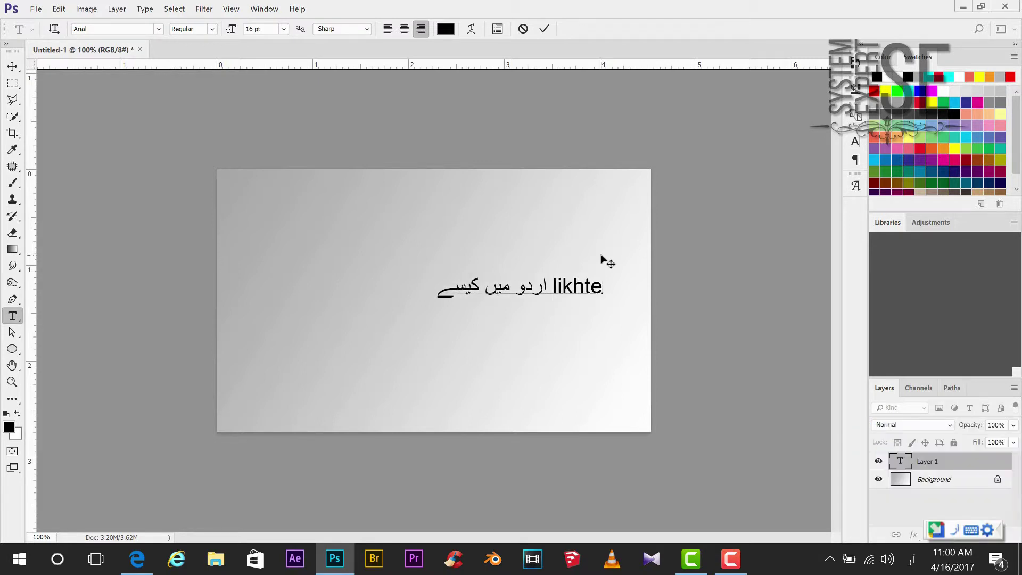
{"action": "key", "text": "space"}
Step: Finish the line with ہیں, commit the text, and select the Urdu type layer
{"action": "type", "text": "ha"}
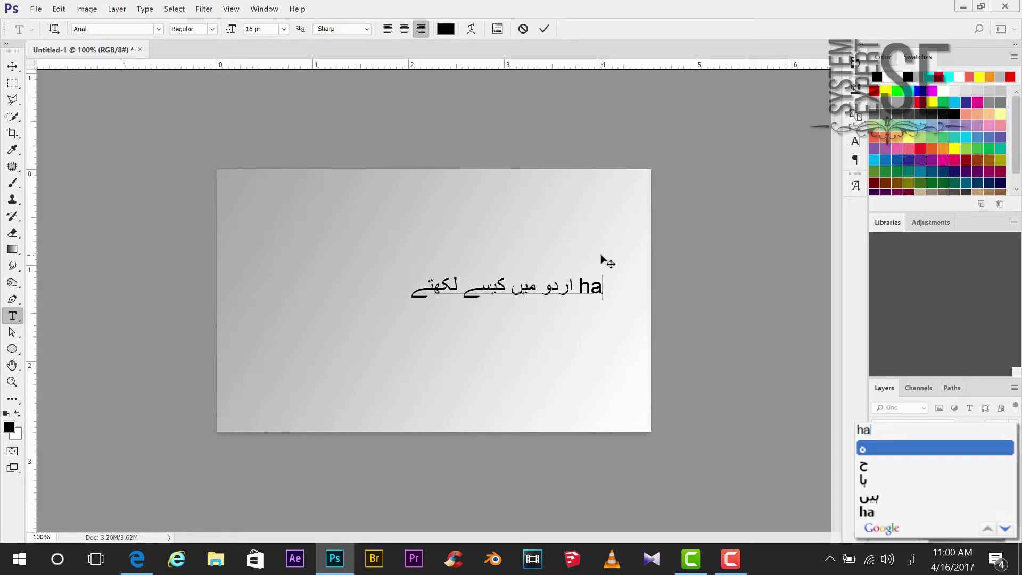
{"action": "key", "text": "BackSpace"}
{"action": "type", "text": "y."}
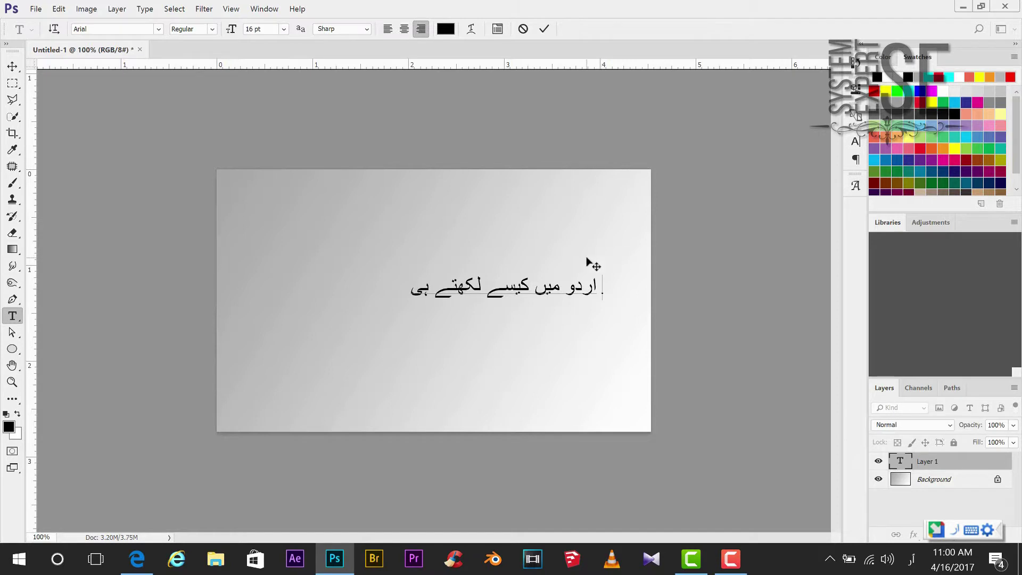
{"action": "key", "text": "BackSpace"}
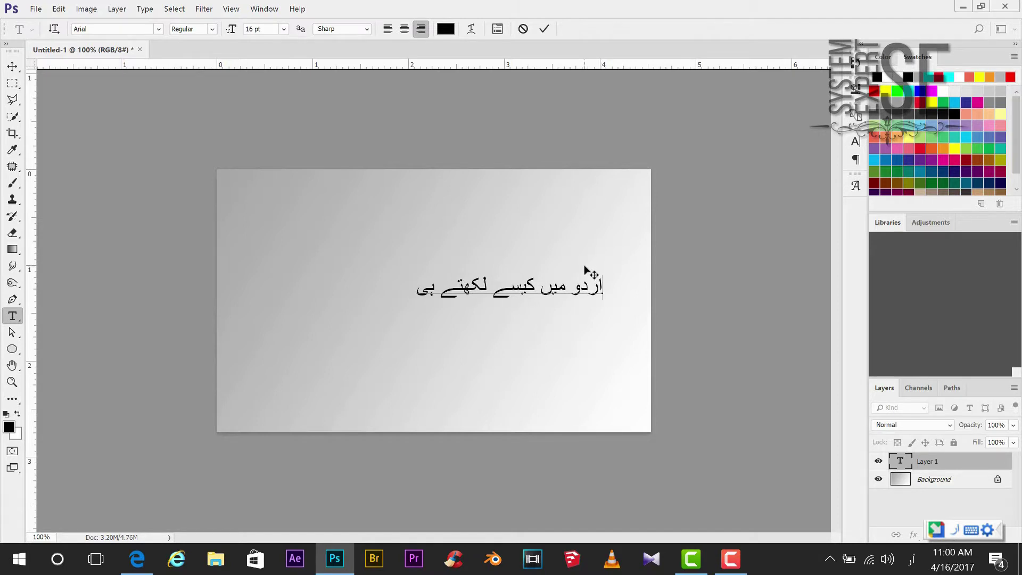
{"action": "key", "text": "BackSpace"}
{"action": "key", "text": "BackSpace"}
{"action": "type", "text": "hain"}
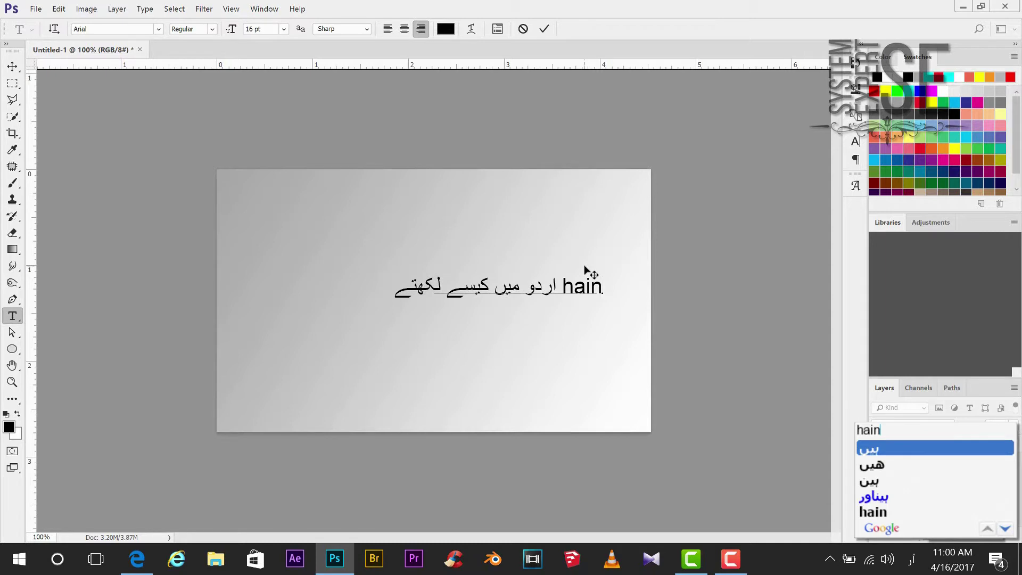
{"action": "key", "text": "space"}
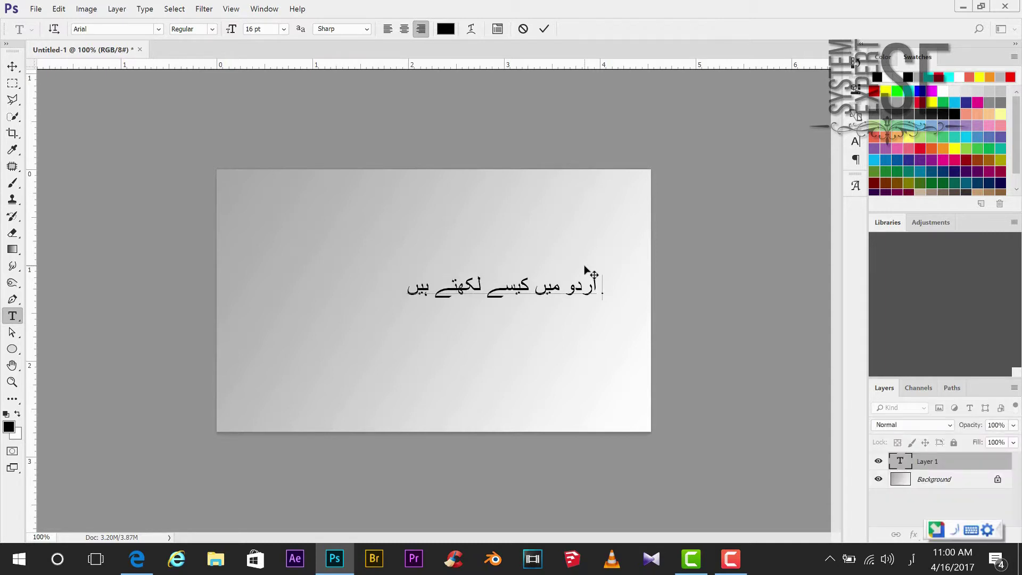
{"action": "left_click", "coordinate": [974, 486]}
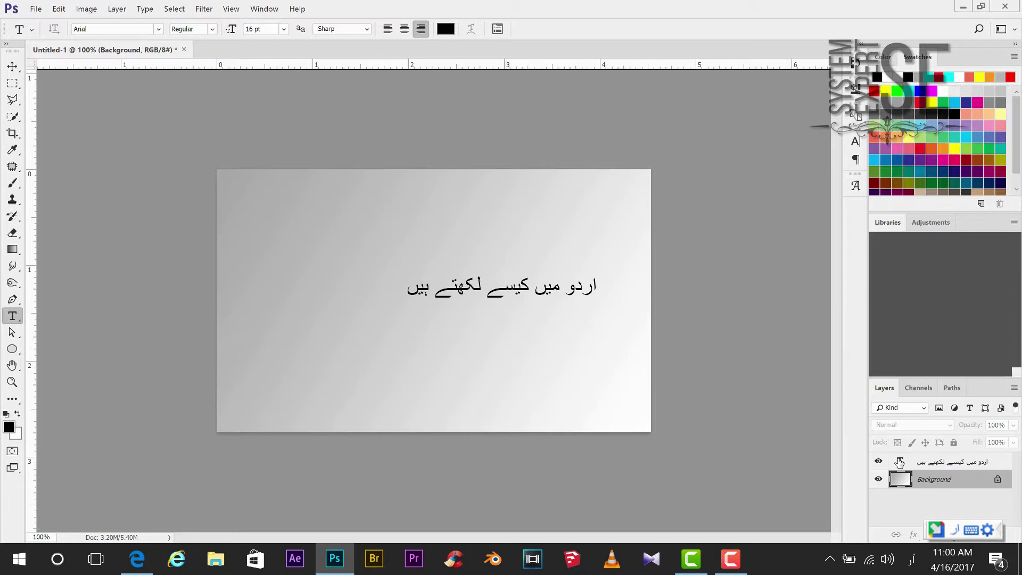
{"action": "left_click", "coordinate": [929, 464]}
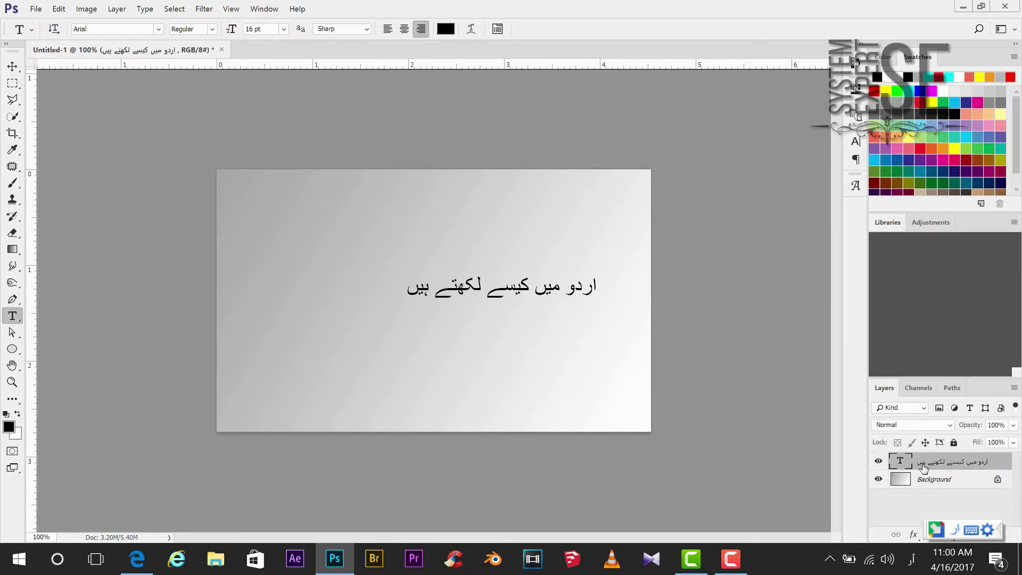
Step: Scale the Urdu text to 169.52% (27.12 pt) and centre it in the lower canvas
{"action": "key", "text": "ctrl+t"}
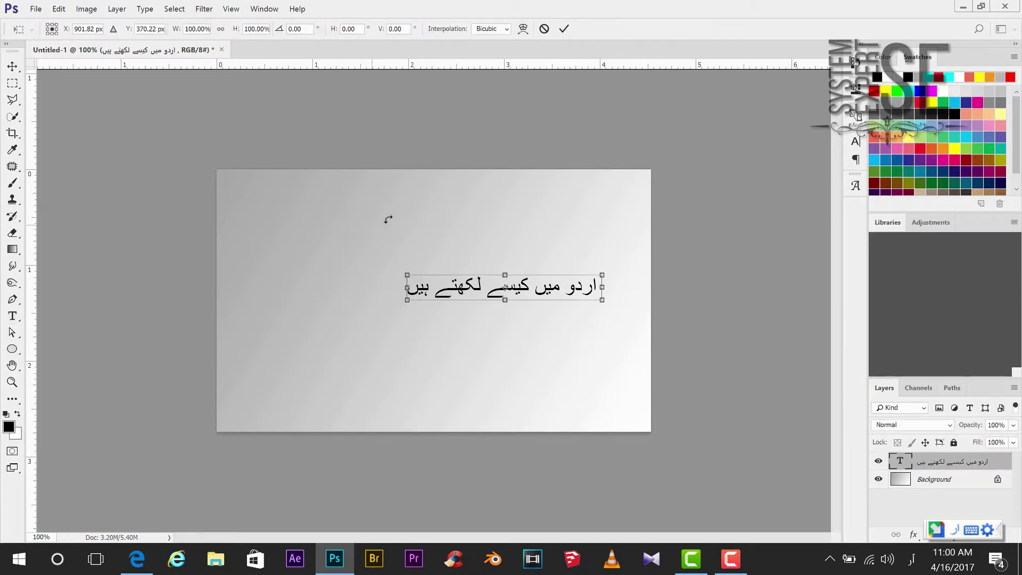
{"action": "left_click_drag", "start_coordinate": [461, 296], "coordinate": [353, 349]}
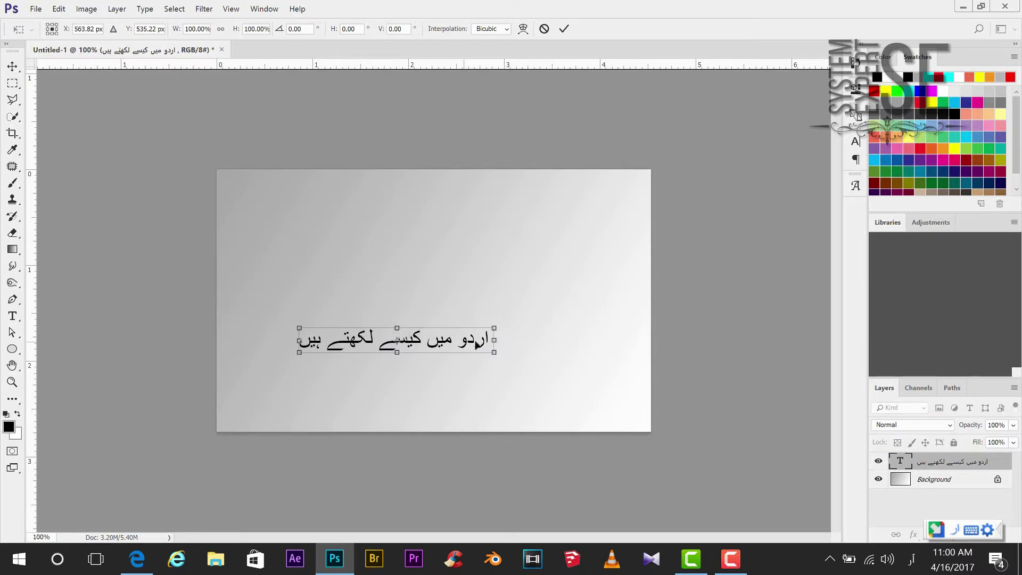
{"action": "left_click_drag", "start_coordinate": [495, 328], "coordinate": [617, 260]}
{"action": "left_click_drag", "start_coordinate": [504, 341], "coordinate": [475, 326]}
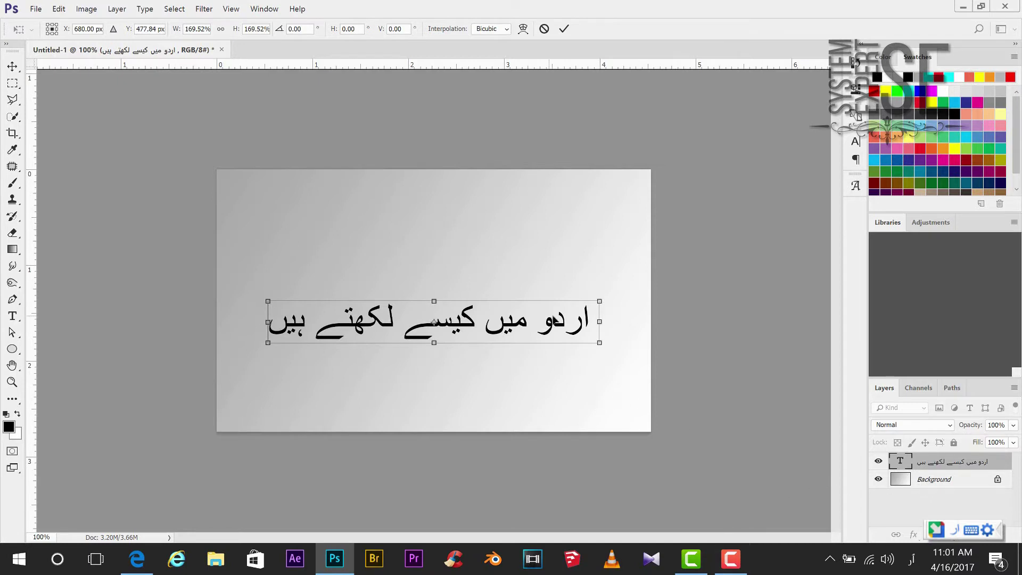
{"action": "key", "text": "Return"}
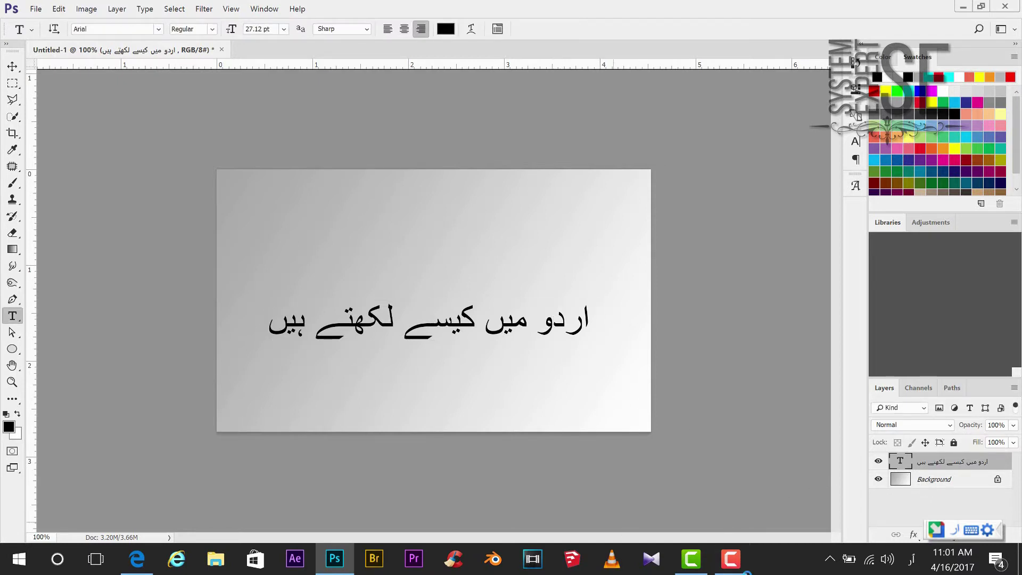
Step: Switch the keyboard input language to English (United States) from the taskbar tray
{"action": "right_click", "coordinate": [908, 568]}
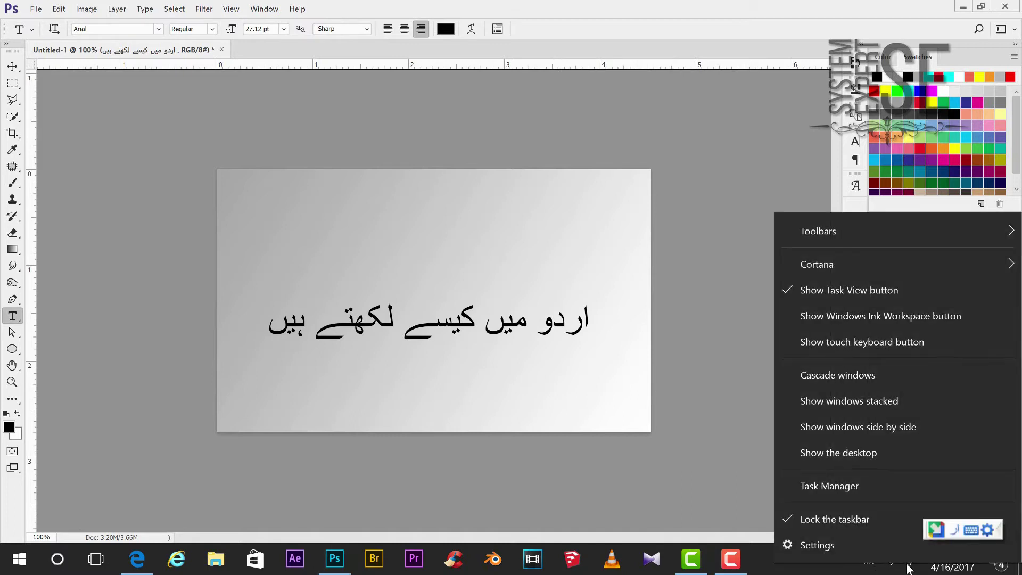
{"action": "left_click", "coordinate": [909, 565]}
{"action": "left_click", "coordinate": [911, 559]}
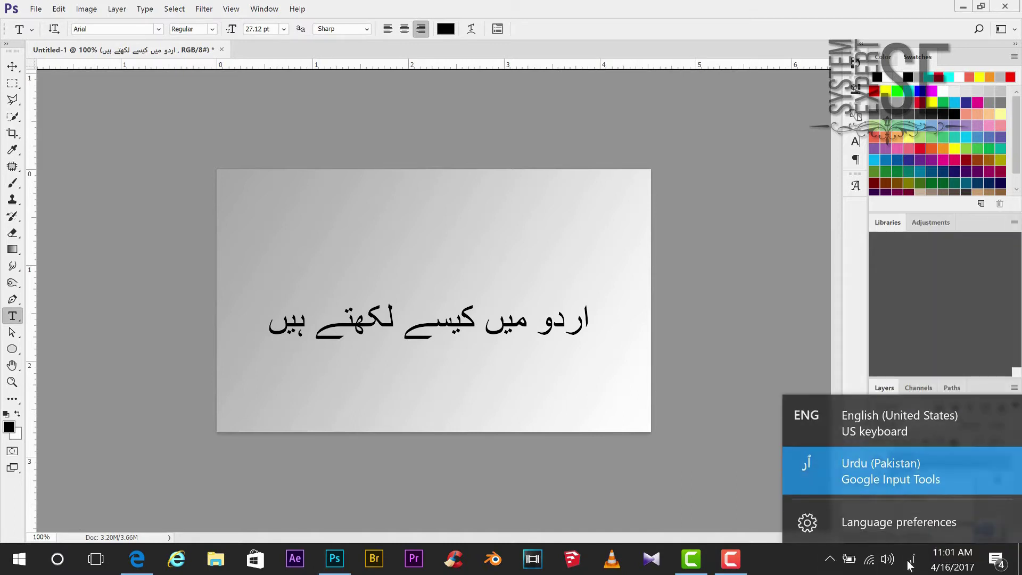
{"action": "left_click", "coordinate": [860, 426]}
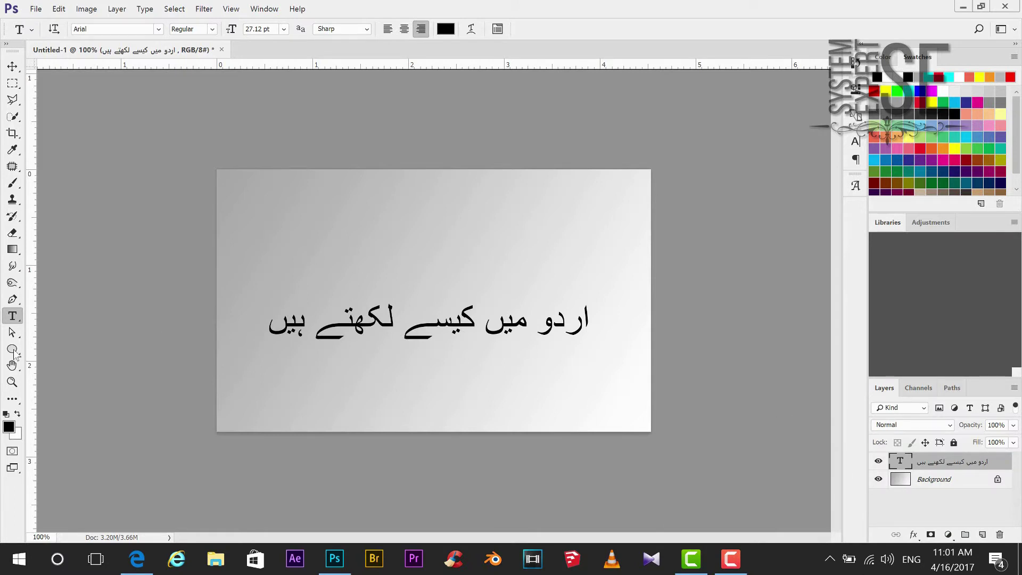
Step: Type 'how to write in english' above the Urdu text, position it, and commit
{"action": "left_click", "coordinate": [309, 227]}
{"action": "type", "text": "how to "}
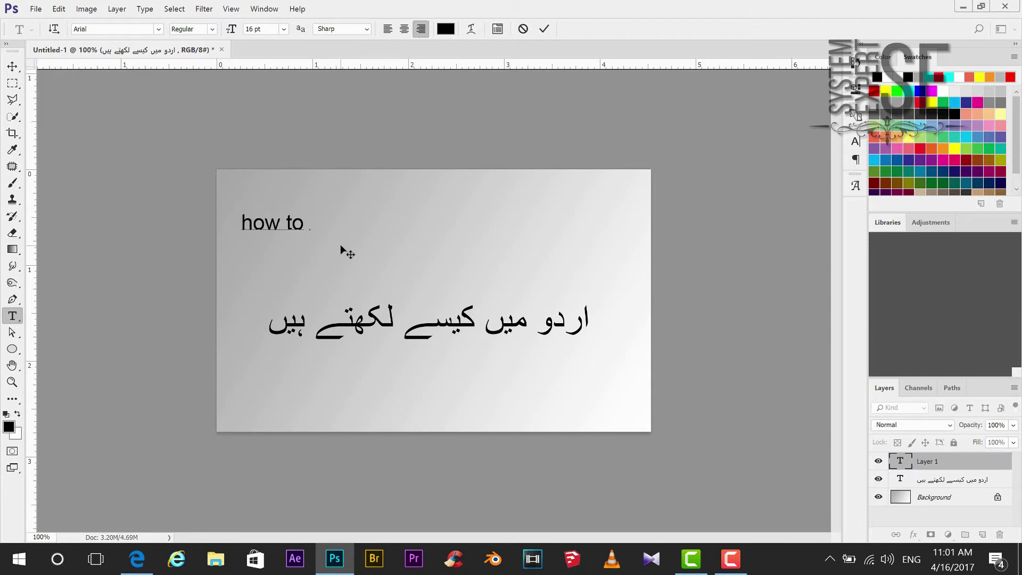
{"action": "type", "text": "w"}
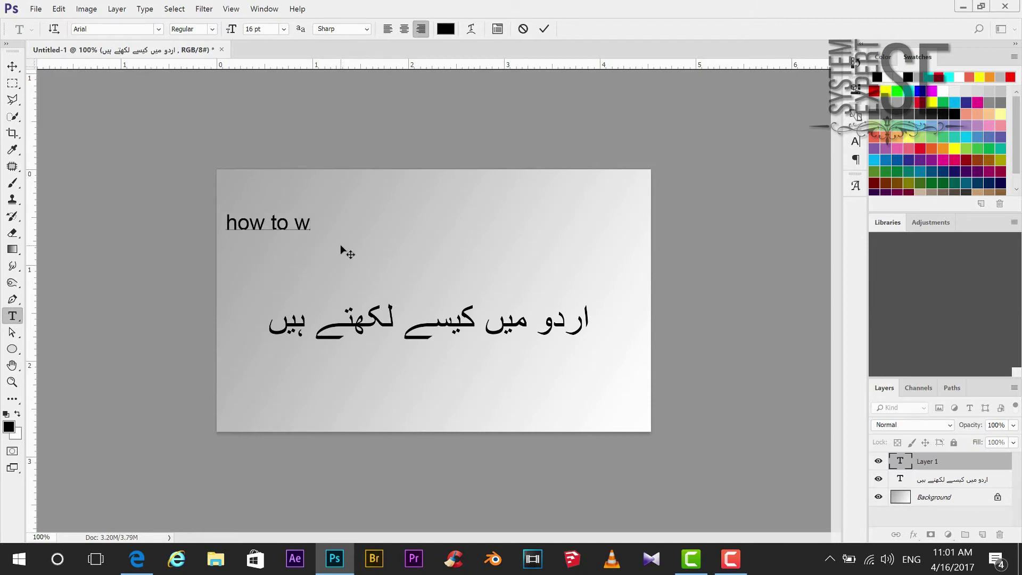
{"action": "type", "text": "rite i"}
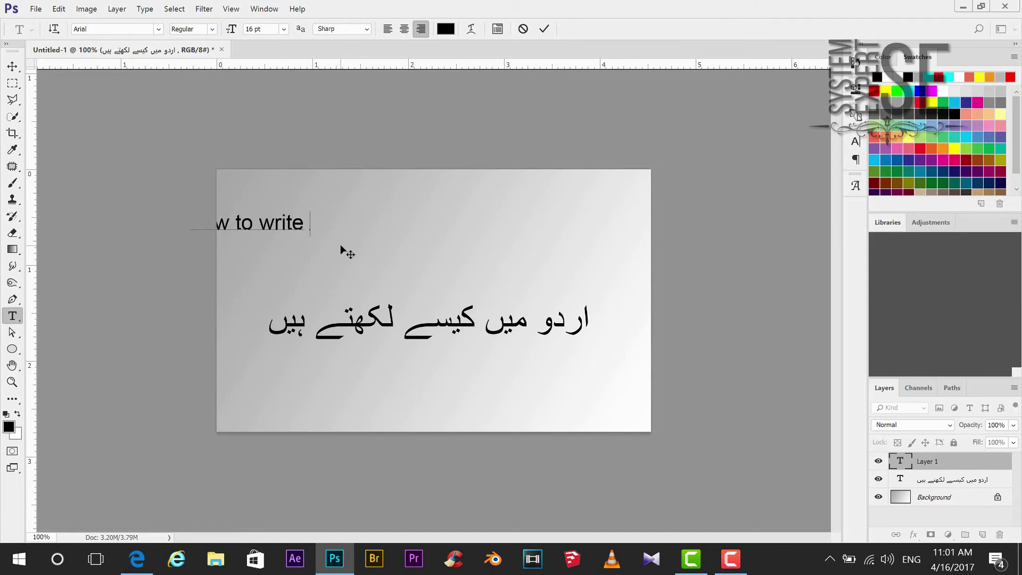
{"action": "type", "text": "en"}
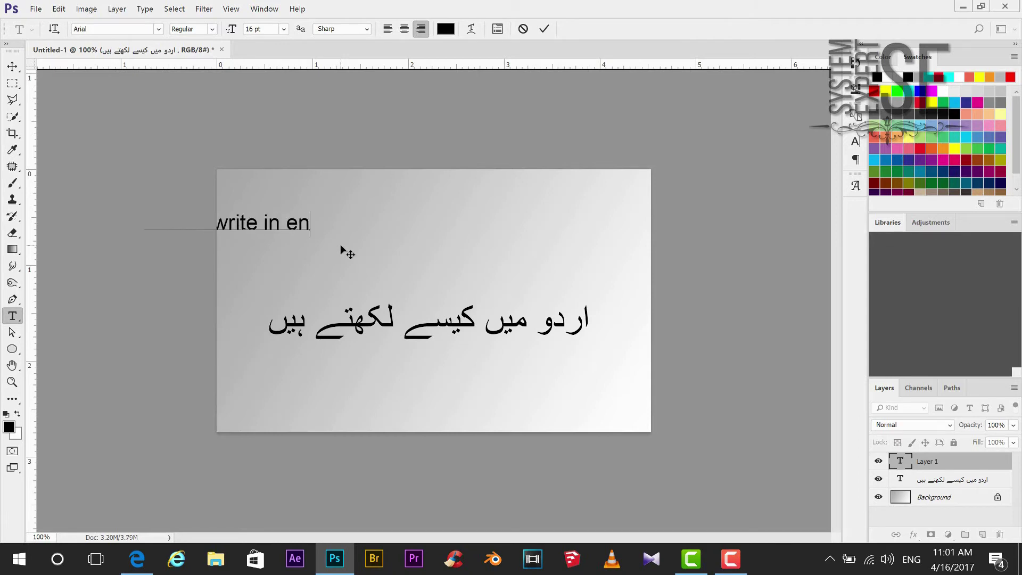
{"action": "type", "text": "glish"}
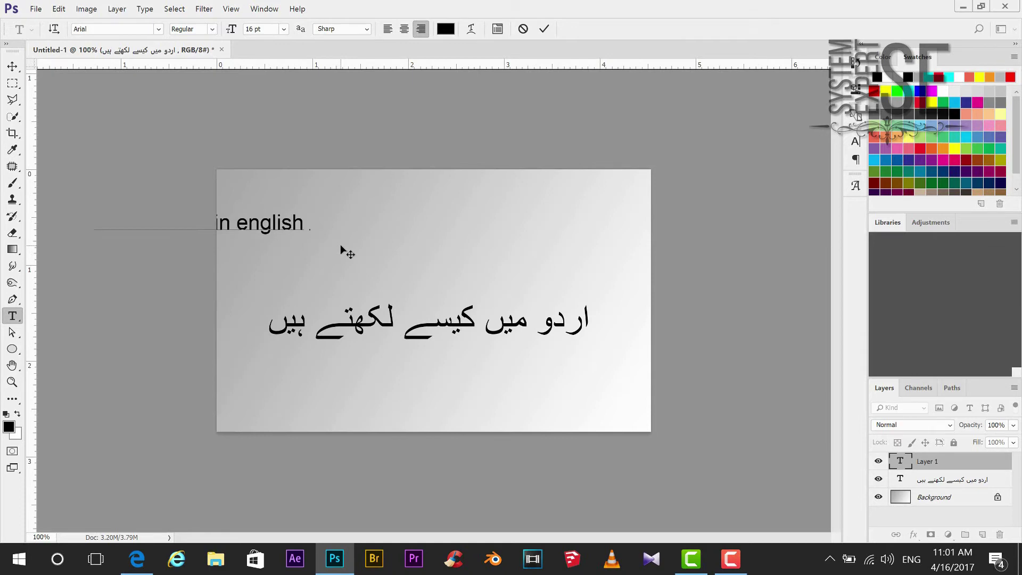
{"action": "left_click_drag", "start_coordinate": [274, 226], "coordinate": [475, 246]}
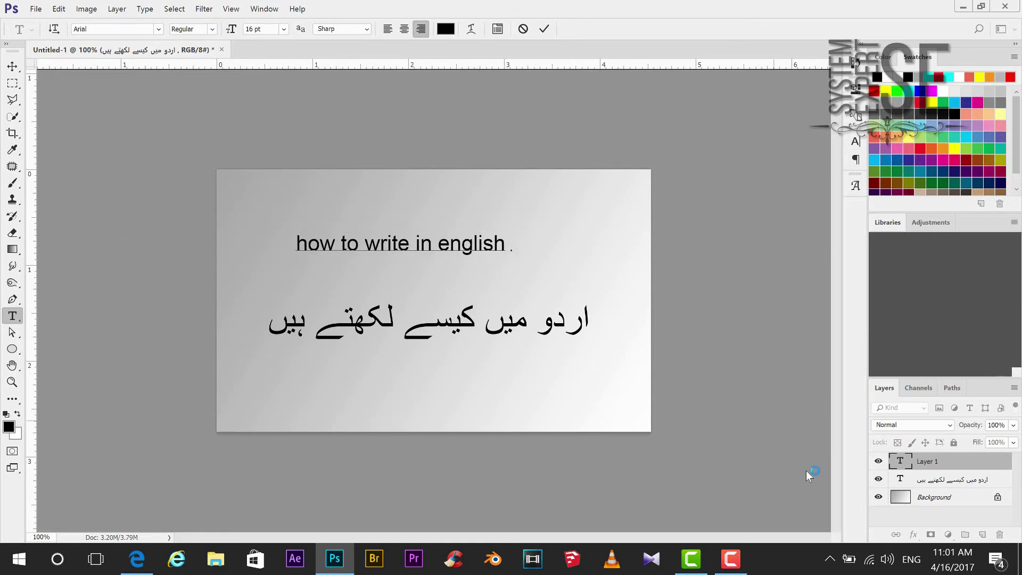
{"action": "left_click", "coordinate": [939, 484]}
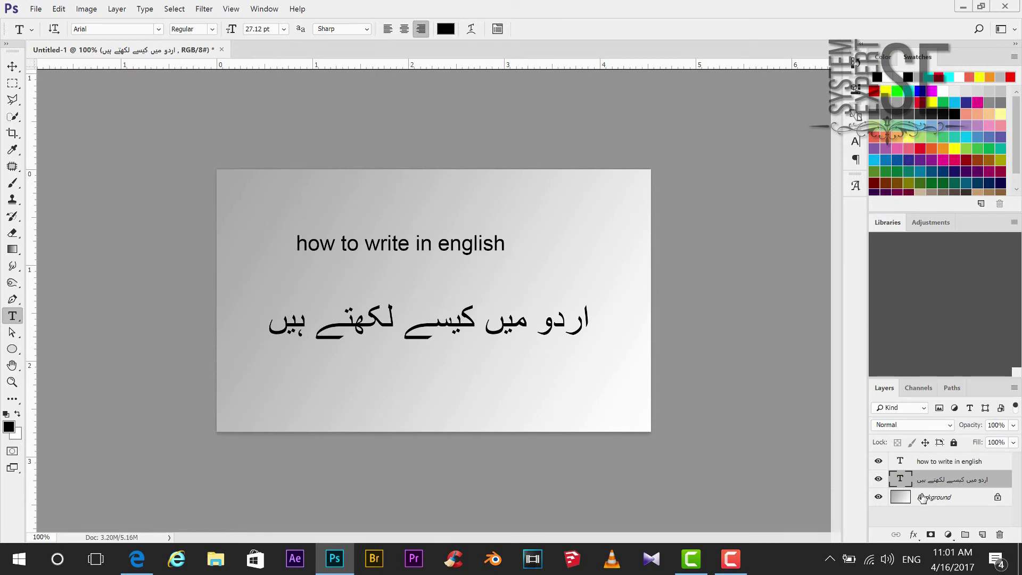